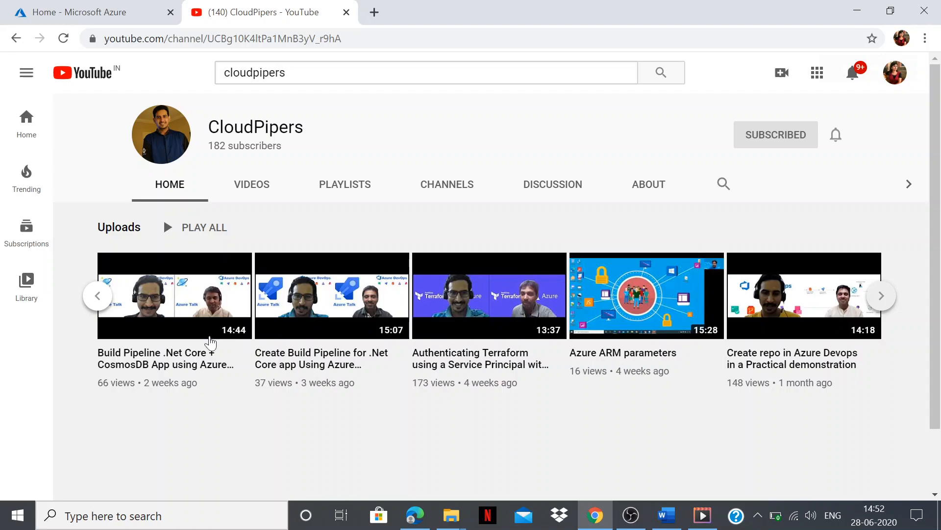
Switch to the Word document and read its opening paragraph on what soft delete protects, highlighting the first words
{"action": "left_click", "coordinate": [103, 299]}
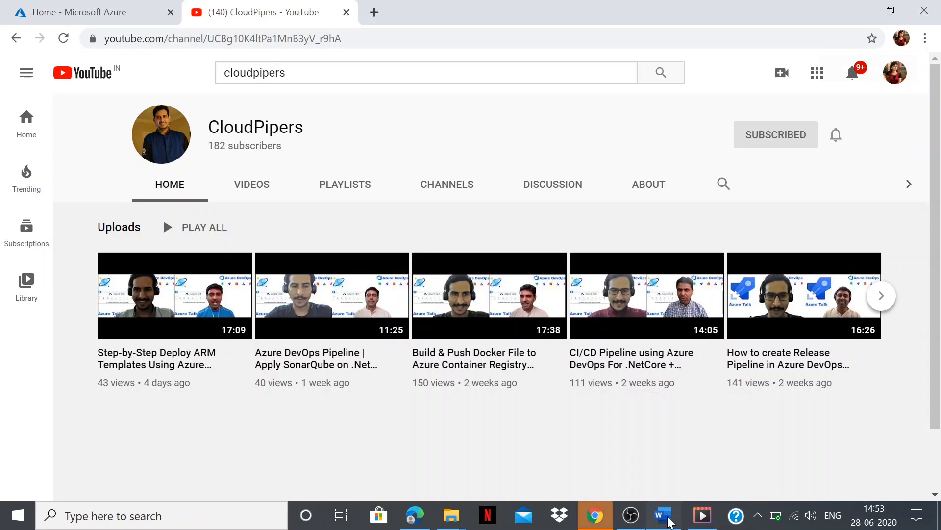
{"action": "left_click", "coordinate": [671, 518]}
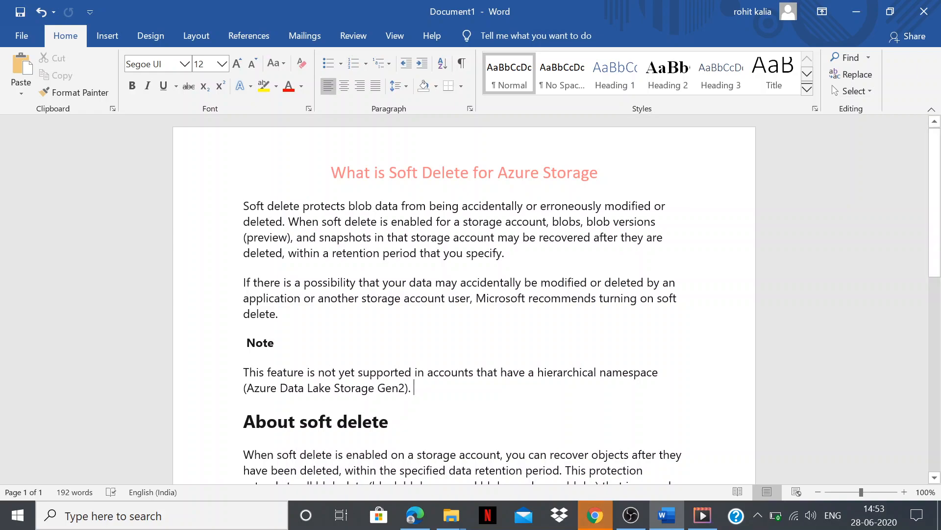
{"action": "key", "text": "shift+Right"}
{"action": "key", "text": "shift+Right"}
{"action": "key", "text": "shift+Right"}
{"action": "key", "text": "shift+Right"}
{"action": "key", "text": "shift+Right"}
{"action": "key", "text": "shift+Right"}
{"action": "key", "text": "shift+Right"}
{"action": "key", "text": "shift+Right"}
{"action": "key", "text": "shift+Right"}
{"action": "key", "text": "shift+Right"}
{"action": "key", "text": "shift+Right"}
{"action": "key", "text": "shift+Right"}
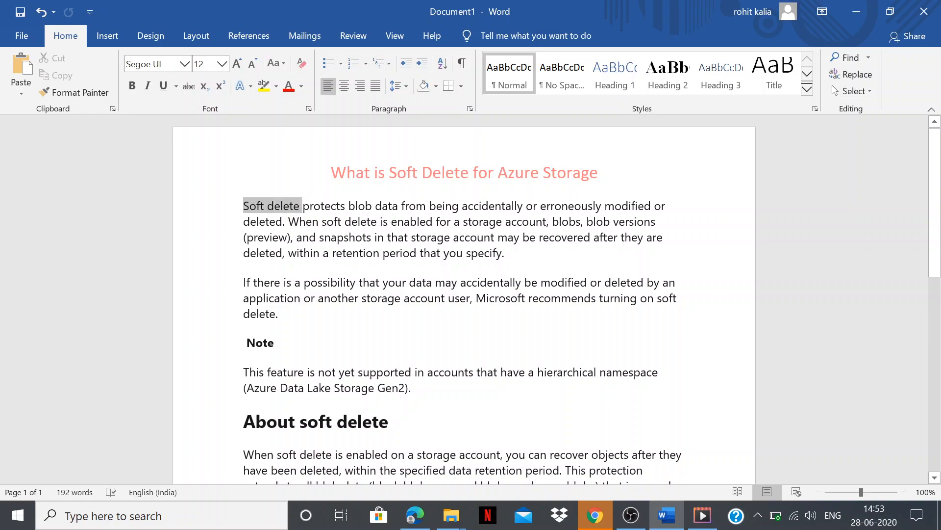
{"action": "key", "text": "shift+Right"}
{"action": "key", "text": "shift+Right"}
{"action": "key", "text": "shift+Right"}
{"action": "key", "text": "shift+Right"}
{"action": "key", "text": "shift+Right"}
{"action": "key", "text": "shift+Right"}
{"action": "key", "text": "shift+Right"}
{"action": "key", "text": "shift+Right"}
{"action": "key", "text": "shift+Right"}
{"action": "key", "text": "shift+Right"}
{"action": "key", "text": "shift+Right"}
{"action": "key", "text": "shift+Right"}
{"action": "key", "text": "shift+Right"}
{"action": "key", "text": "shift+Right"}
{"action": "key", "text": "shift+Right"}
{"action": "key", "text": "shift+Right"}
{"action": "key", "text": "shift+Right"}
{"action": "key", "text": "shift+Right"}
{"action": "key", "text": "shift+Right"}
{"action": "left_click", "coordinate": [416, 205]}
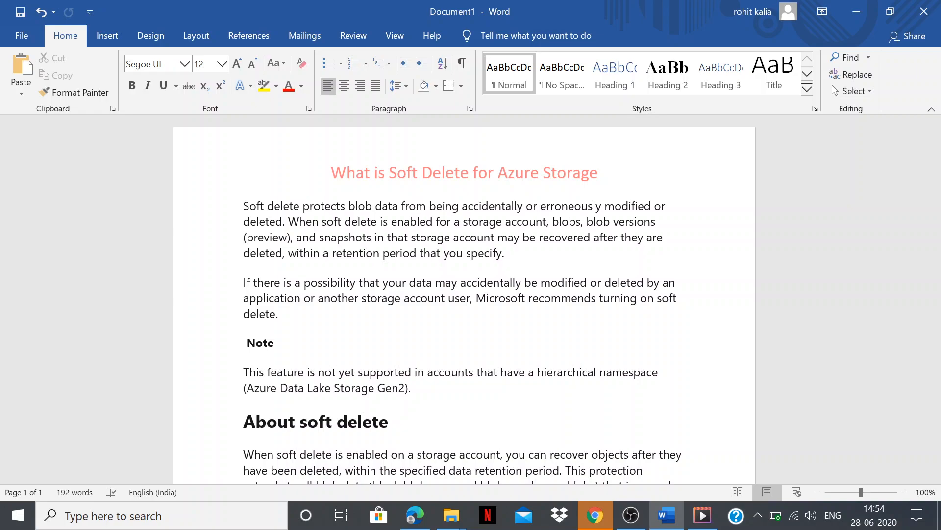
Examine the note on hierarchical namespace accounts and the About soft delete section of the document
{"action": "scroll", "coordinate": [435, 244], "scroll_direction": "down", "scroll_amount": 2}
{"action": "left_click", "coordinate": [434, 244]}
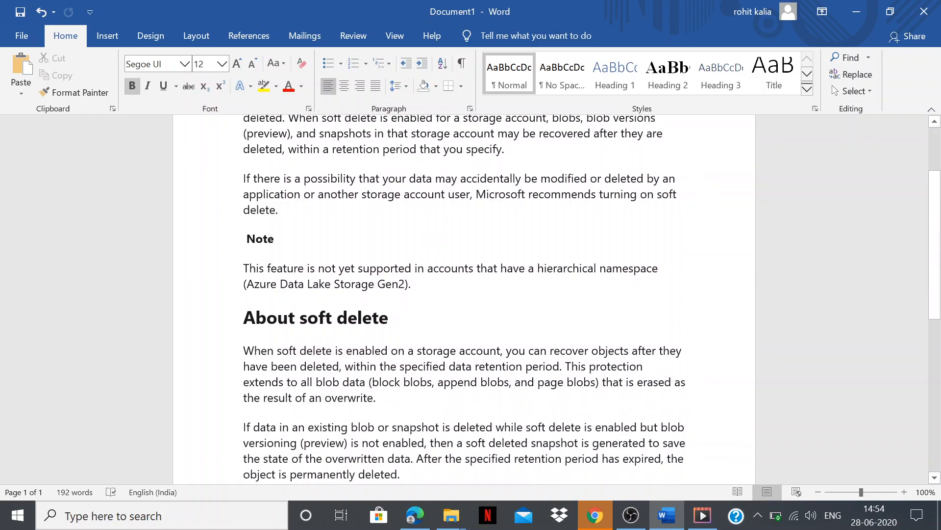
{"action": "scroll", "coordinate": [434, 244], "scroll_direction": "down", "scroll_amount": 1}
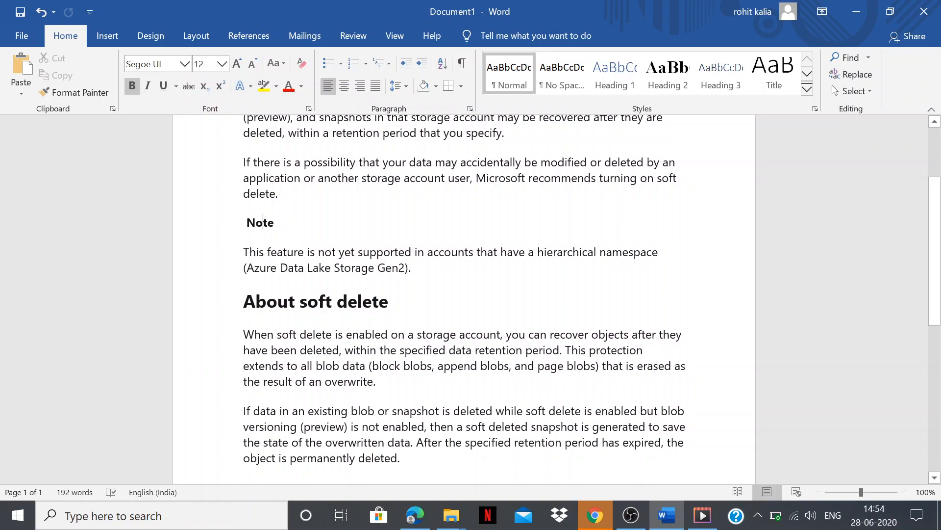
{"action": "scroll", "coordinate": [464, 299], "scroll_direction": "down", "scroll_amount": 1}
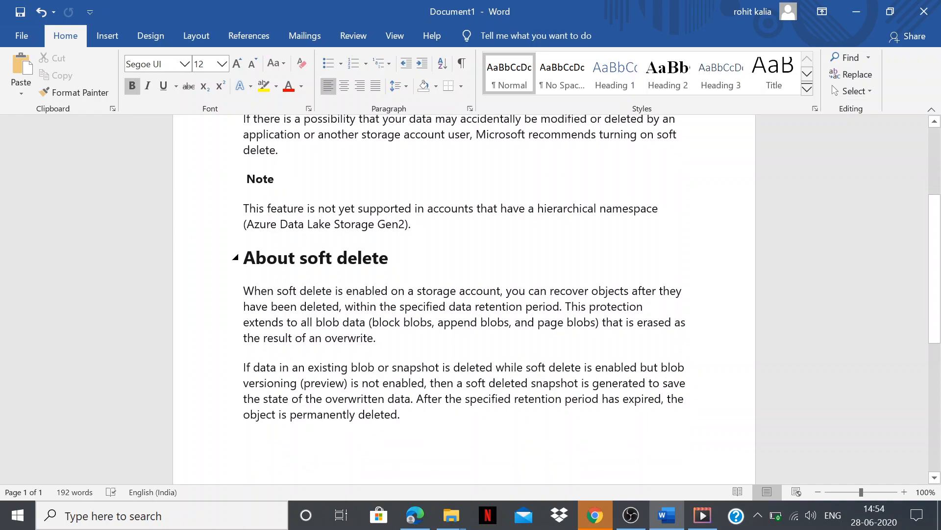
{"action": "left_click_drag", "start_coordinate": [405, 224], "coordinate": [245, 178]}
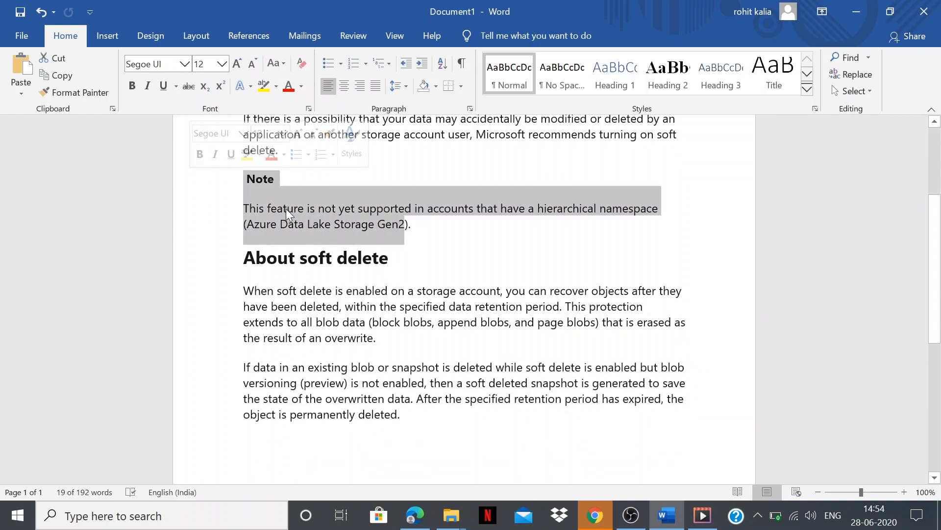
{"action": "left_click", "coordinate": [337, 258]}
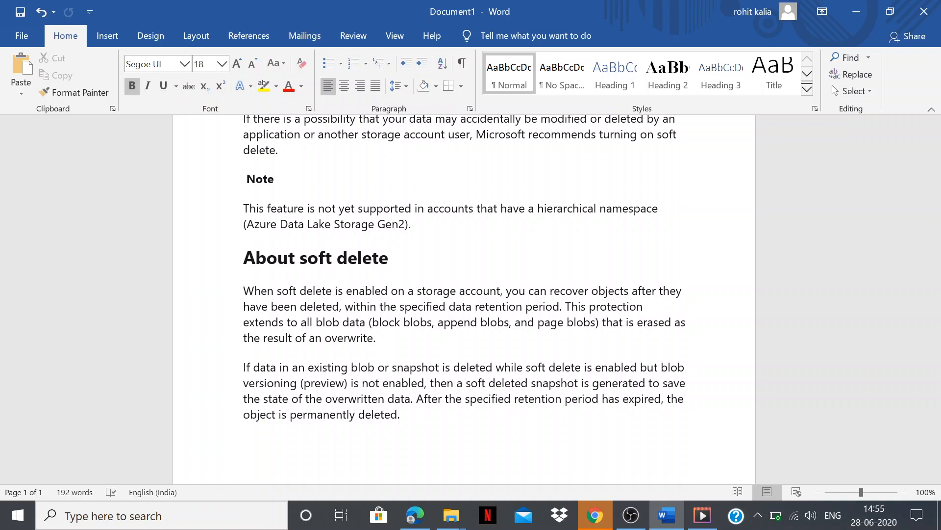
Switch to the Azure portal and open the blob data protection settings of the piperrgdiag storage account
{"action": "key", "text": "alt+Tab"}
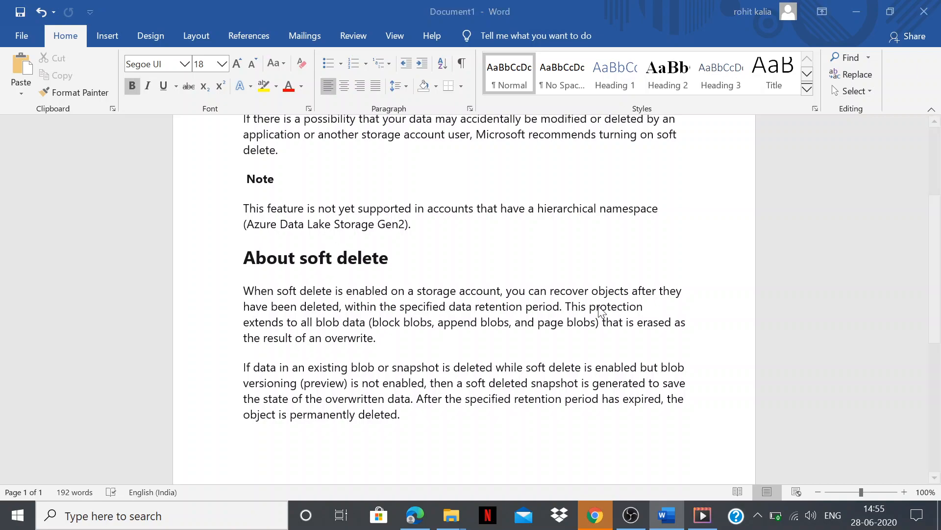
{"action": "key", "text": "alt+Tab"}
{"action": "left_click", "coordinate": [452, 202]}
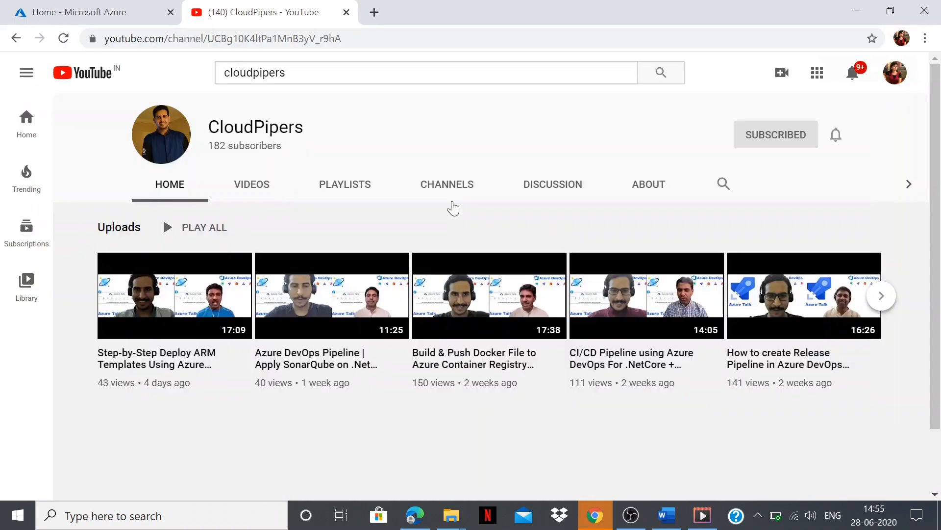
{"action": "left_click", "coordinate": [87, 5]}
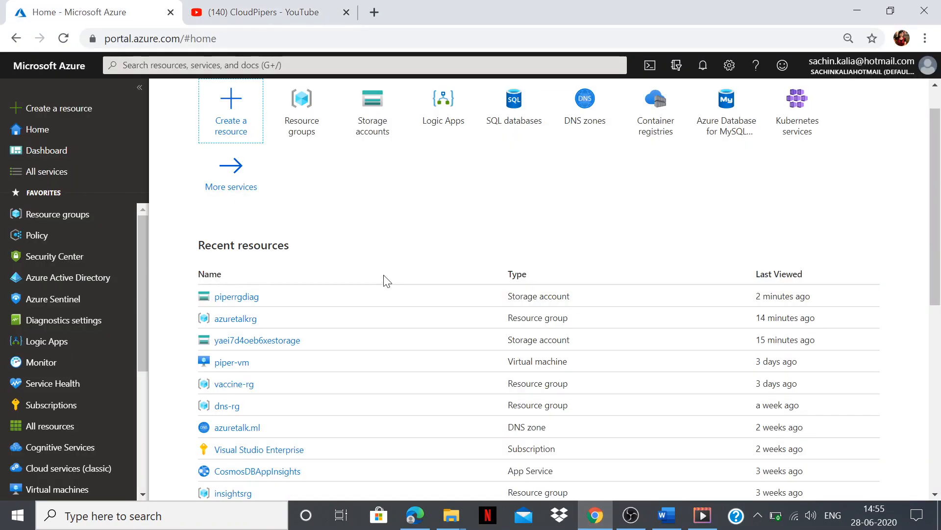
{"action": "left_click", "coordinate": [251, 297]}
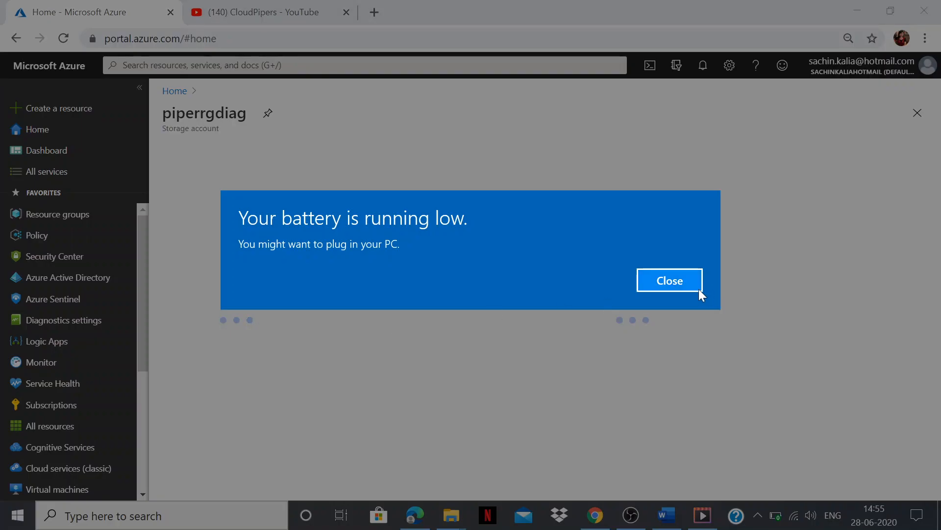
{"action": "left_click", "coordinate": [693, 285]}
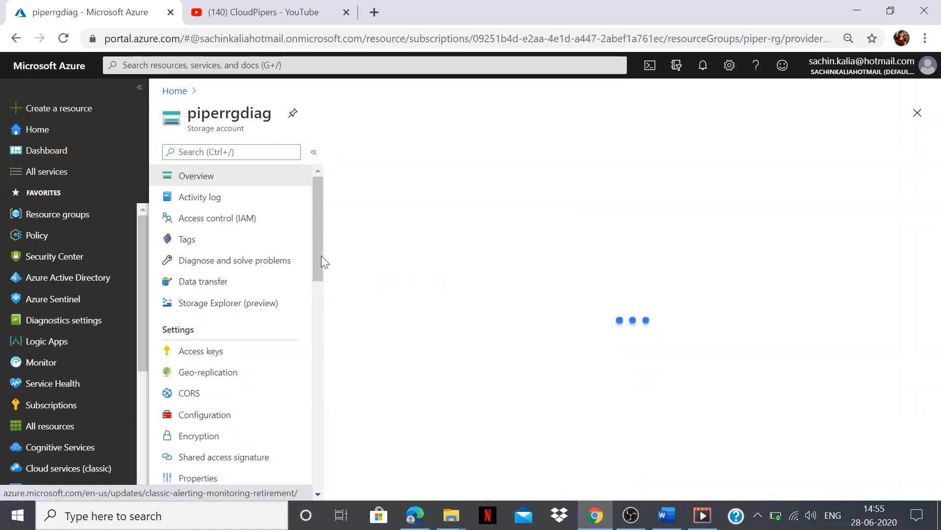
{"action": "left_click_drag", "start_coordinate": [317, 254], "coordinate": [319, 396]}
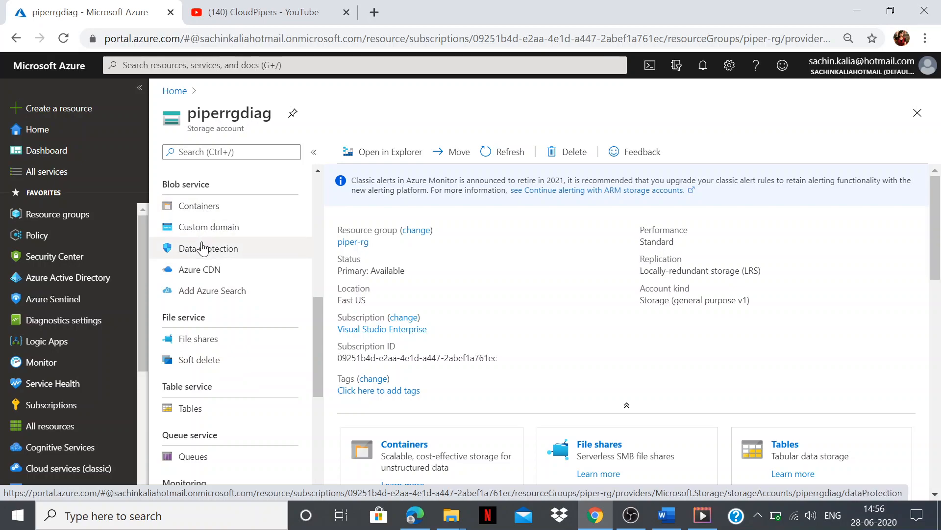
{"action": "left_click", "coordinate": [203, 249]}
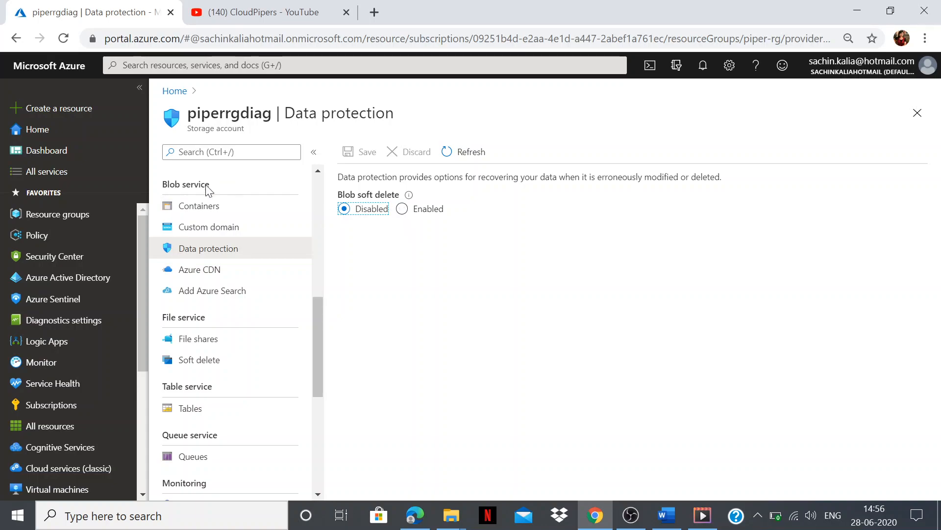
Examine the blobs stored in the azuretalkblob container of the storage account, and return to the container list
{"action": "scroll", "coordinate": [317, 258], "scroll_direction": "up", "scroll_amount": 6}
{"action": "scroll", "coordinate": [317, 258], "scroll_direction": "up", "scroll_amount": 3}
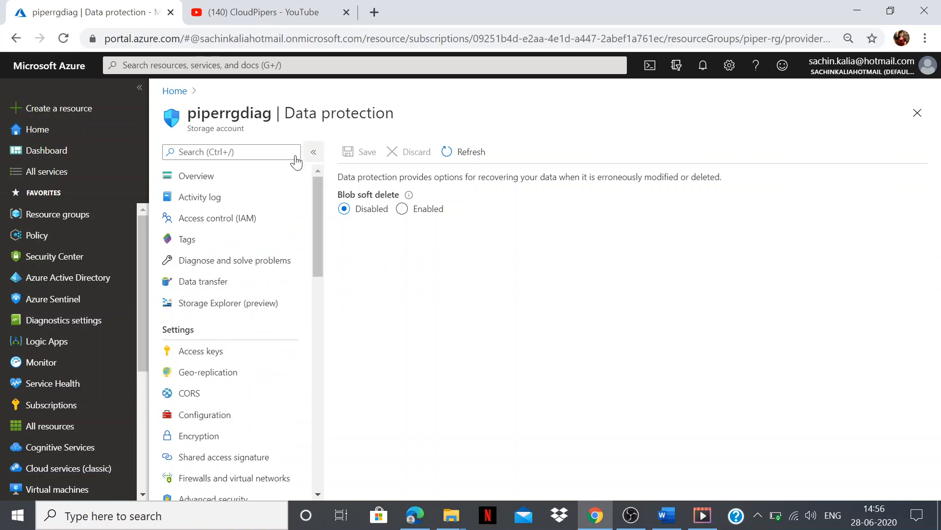
{"action": "left_click", "coordinate": [220, 183]}
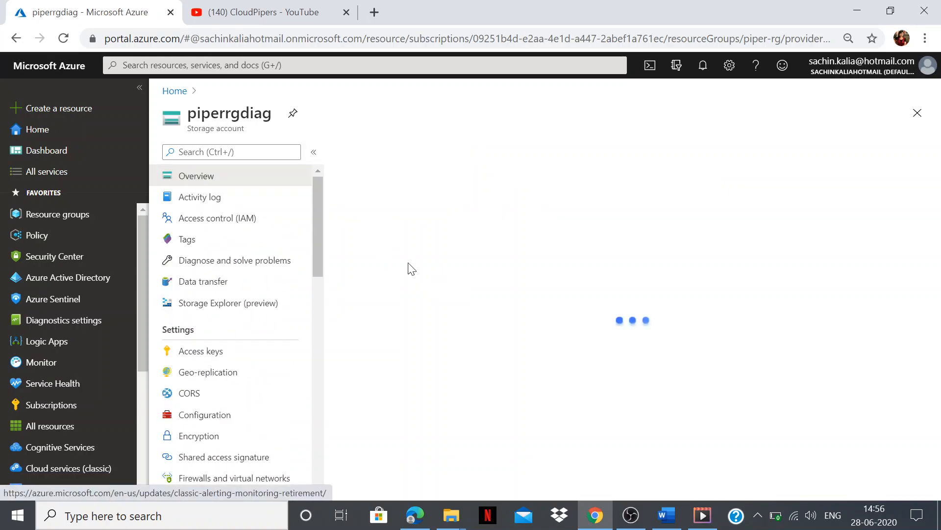
{"action": "scroll", "coordinate": [476, 419], "scroll_direction": "down", "scroll_amount": 3}
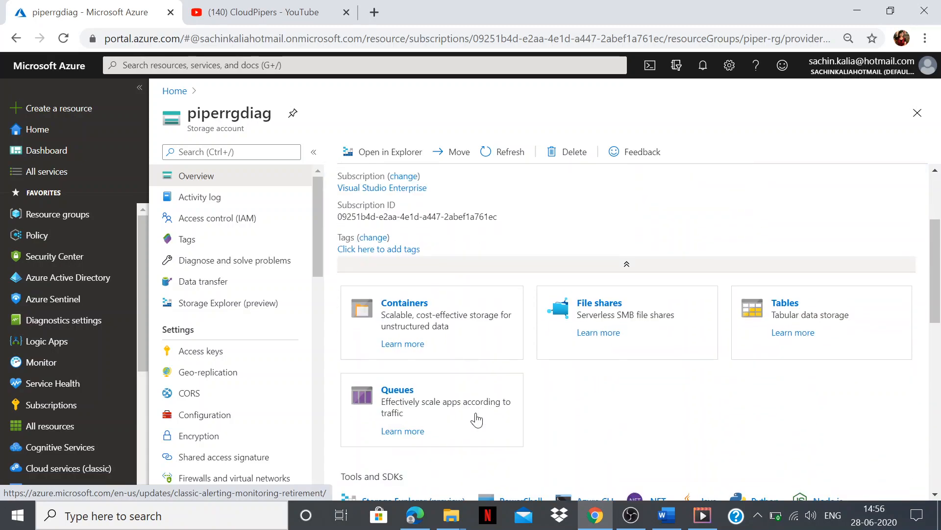
{"action": "left_click", "coordinate": [437, 326]}
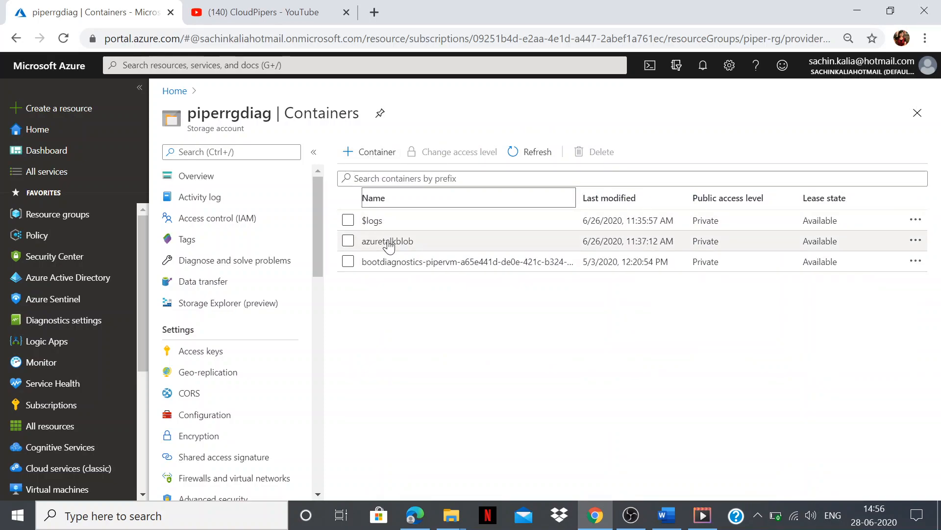
{"action": "left_click", "coordinate": [388, 244]}
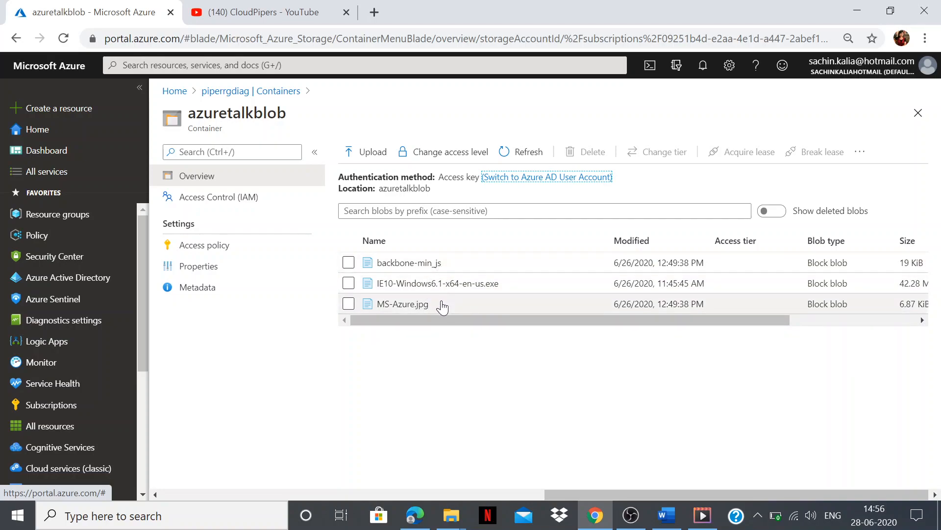
{"action": "left_click", "coordinate": [251, 96]}
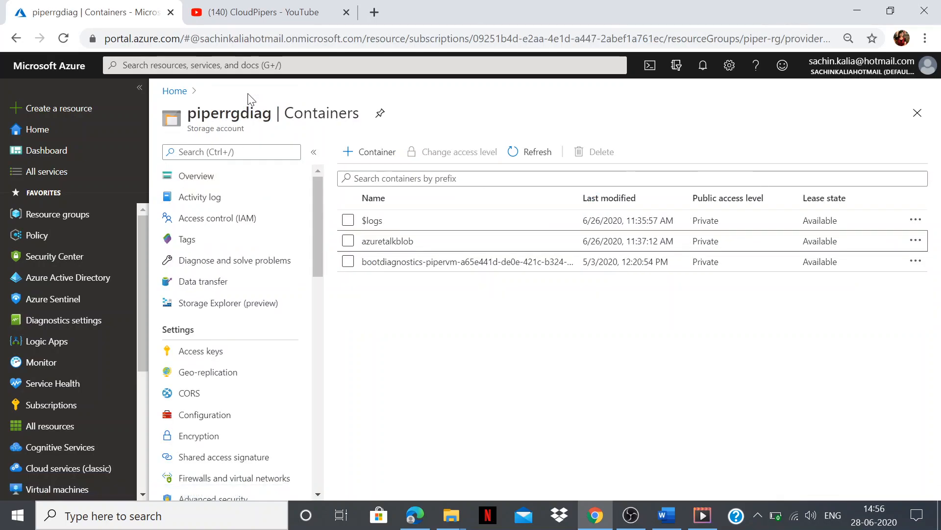
Enable blob soft delete for piperrgdiag with a retainment period of 10 days and save the data protection settings
{"action": "left_click_drag", "start_coordinate": [316, 234], "coordinate": [316, 340]}
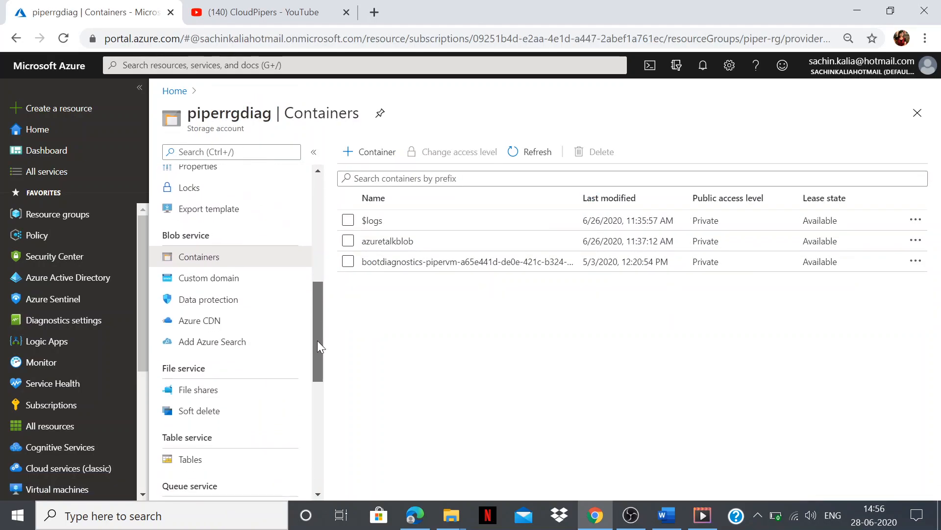
{"action": "left_click", "coordinate": [222, 297]}
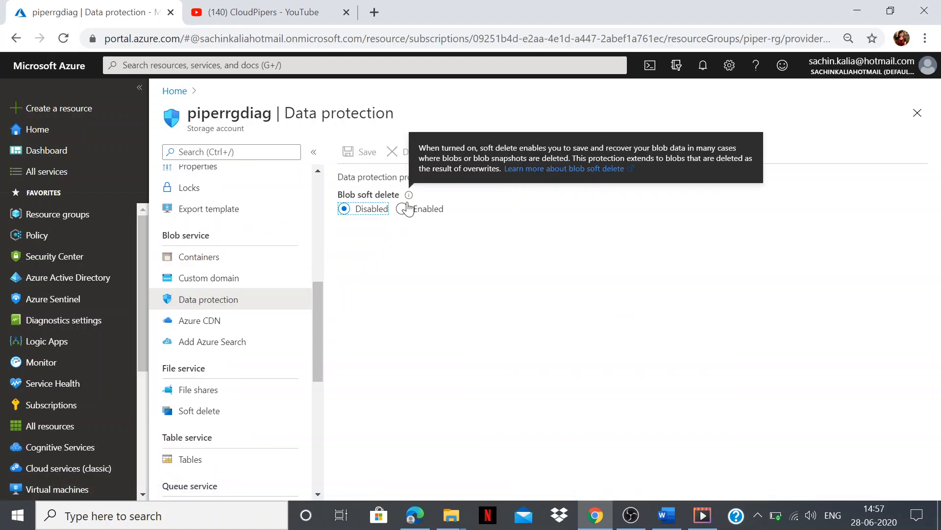
{"action": "left_click", "coordinate": [403, 209]}
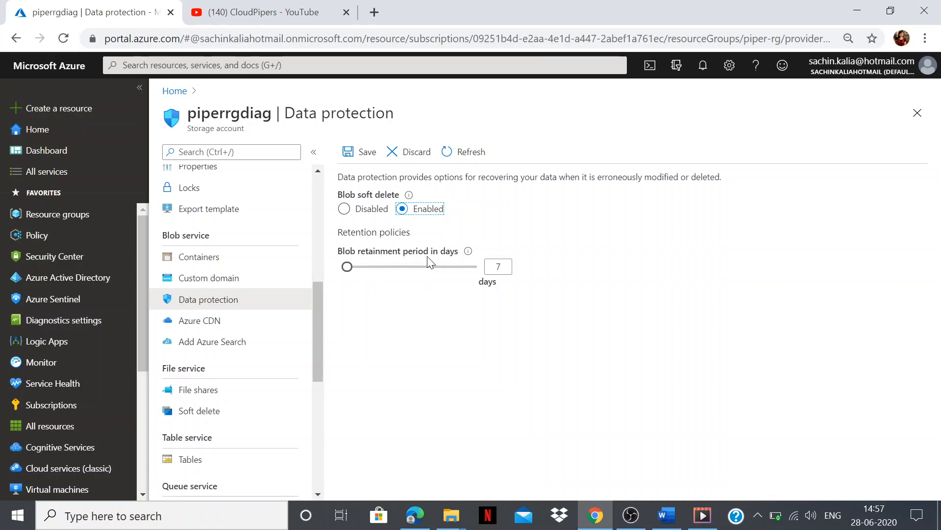
{"action": "left_click_drag", "start_coordinate": [443, 266], "coordinate": [359, 270]}
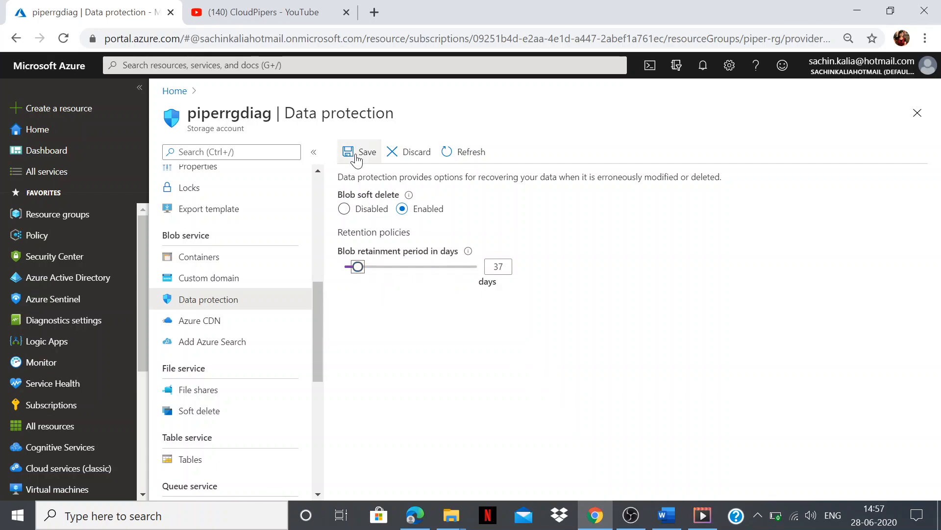
{"action": "left_click_drag", "start_coordinate": [358, 267], "coordinate": [351, 270]}
{"action": "left_click_drag", "start_coordinate": [505, 268], "coordinate": [484, 268]}
{"action": "type", "text": "10"}
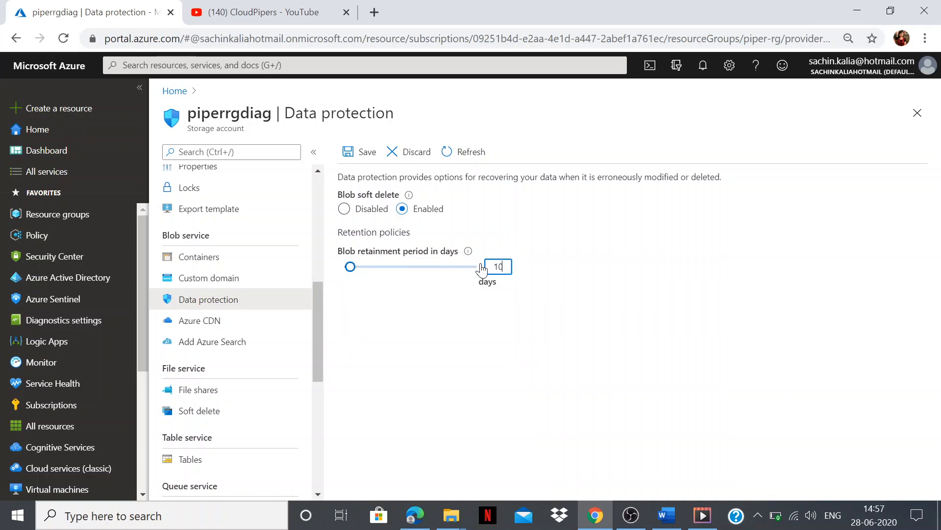
{"action": "left_click", "coordinate": [370, 159]}
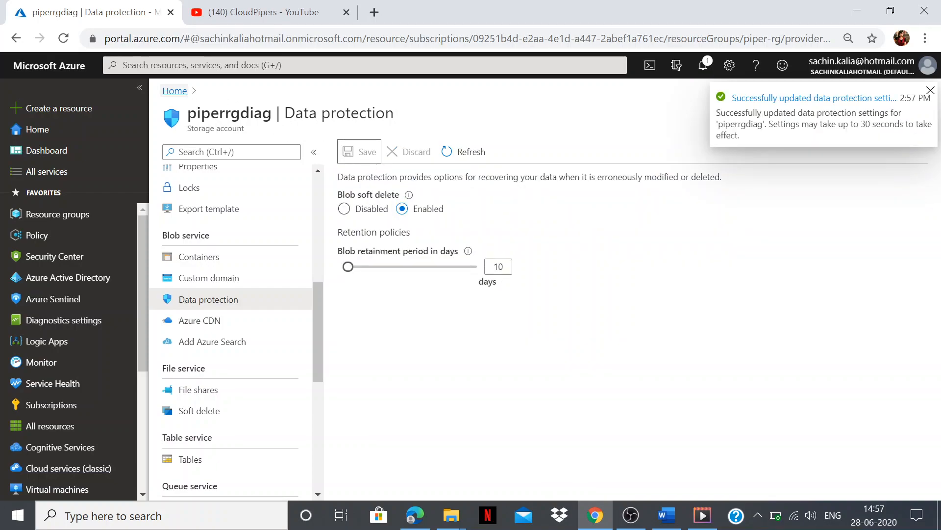
Return to the storage account's overview and open the azuretalkblob container
{"action": "left_click_drag", "start_coordinate": [319, 306], "coordinate": [313, 156]}
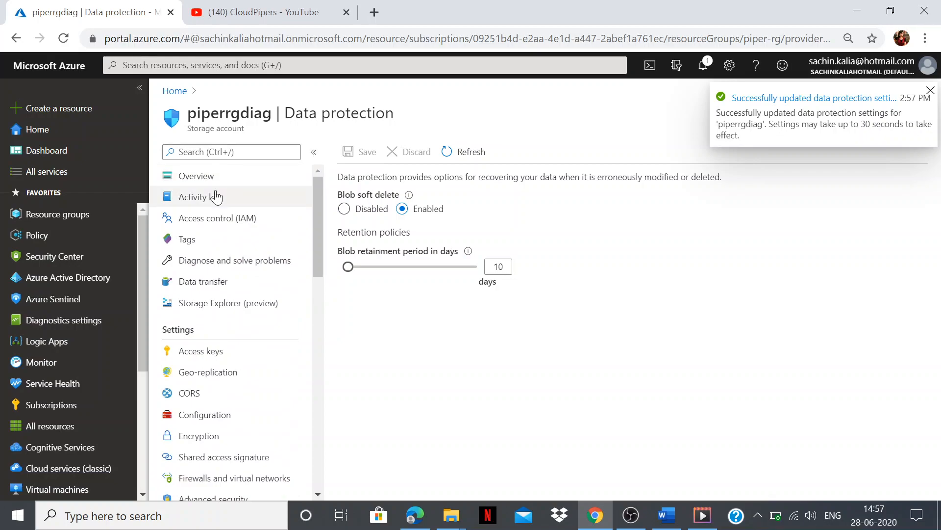
{"action": "left_click", "coordinate": [196, 177]}
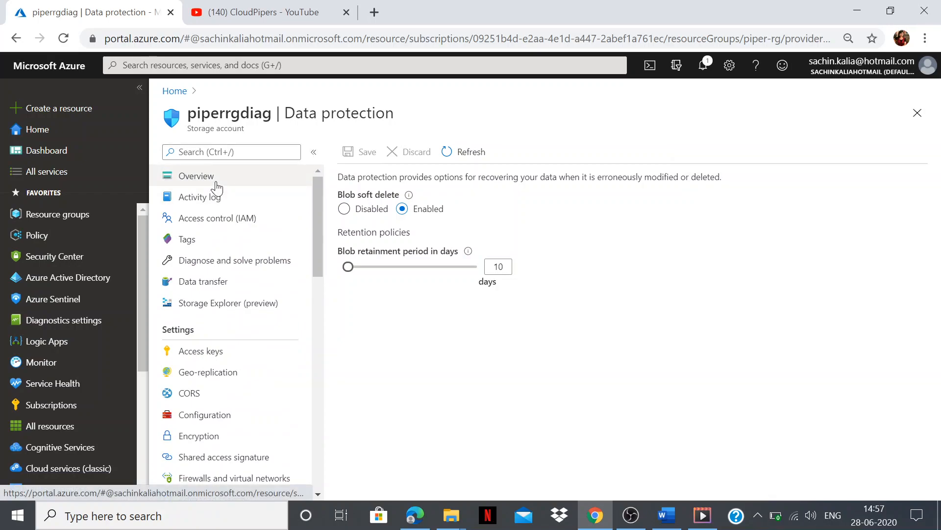
{"action": "left_click", "coordinate": [474, 308]}
{"action": "key", "text": "ctrl+a"}
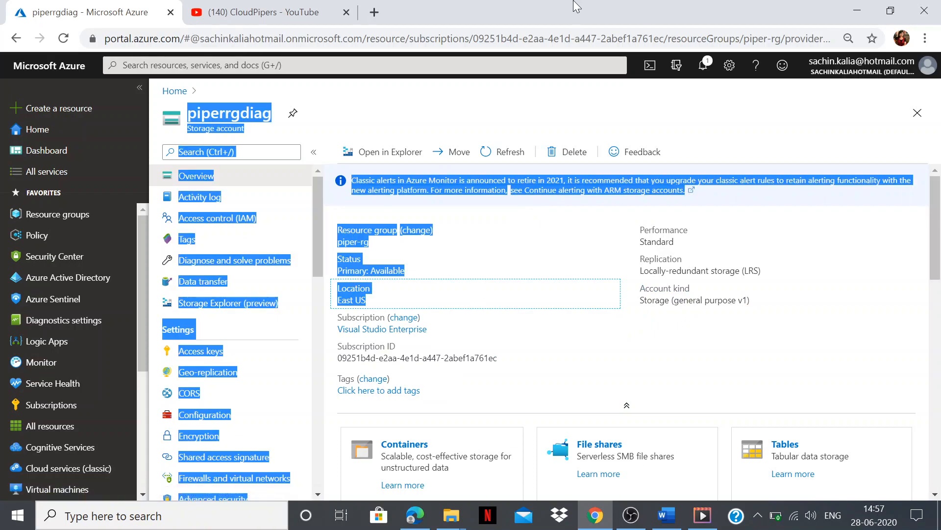
{"action": "left_click", "coordinate": [633, 362]}
{"action": "left_click_drag", "start_coordinate": [636, 363], "coordinate": [423, 462]}
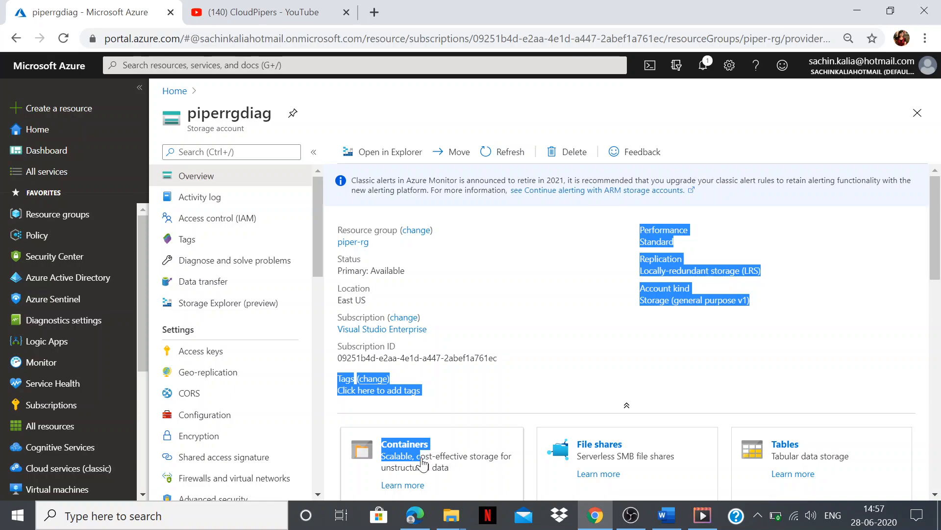
{"action": "left_click", "coordinate": [422, 462]}
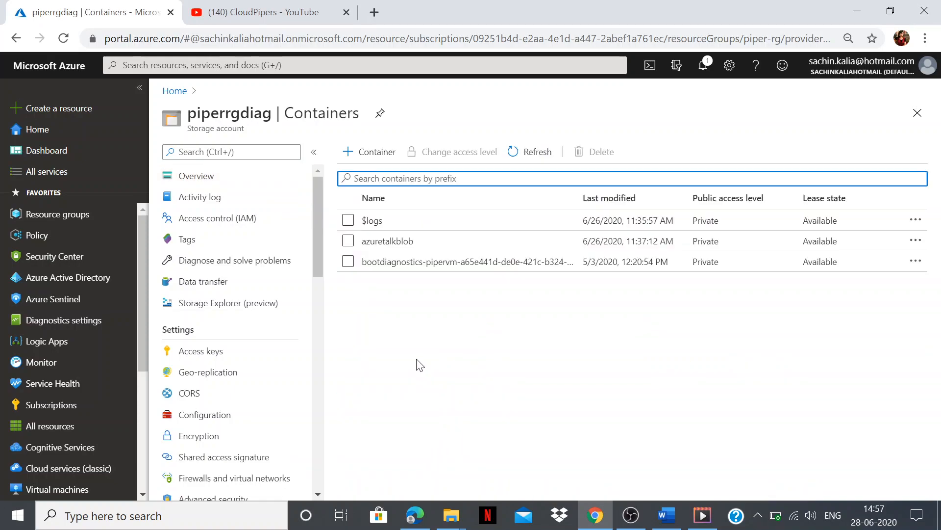
{"action": "left_click", "coordinate": [385, 250]}
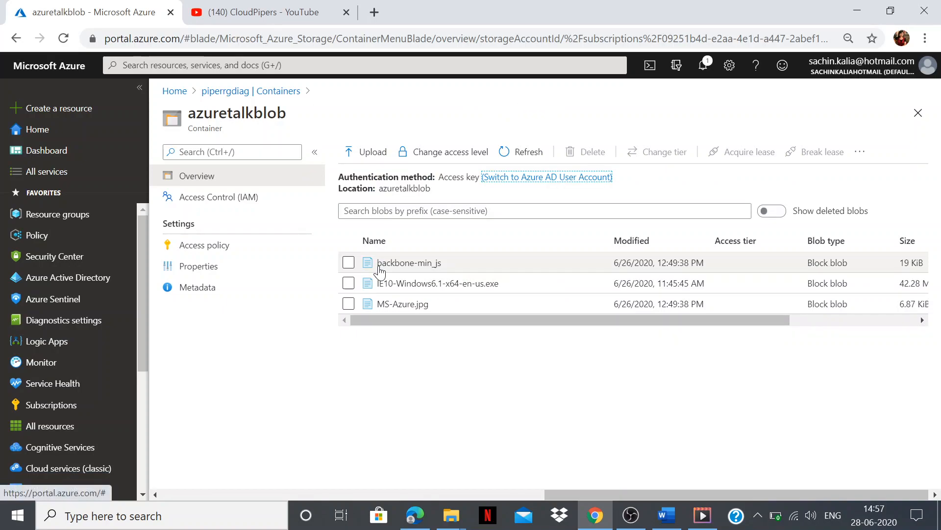
Delete the MS-Azure.jpg blob from the azuretalkblob container, including its blob snapshots
{"action": "left_click", "coordinate": [349, 304]}
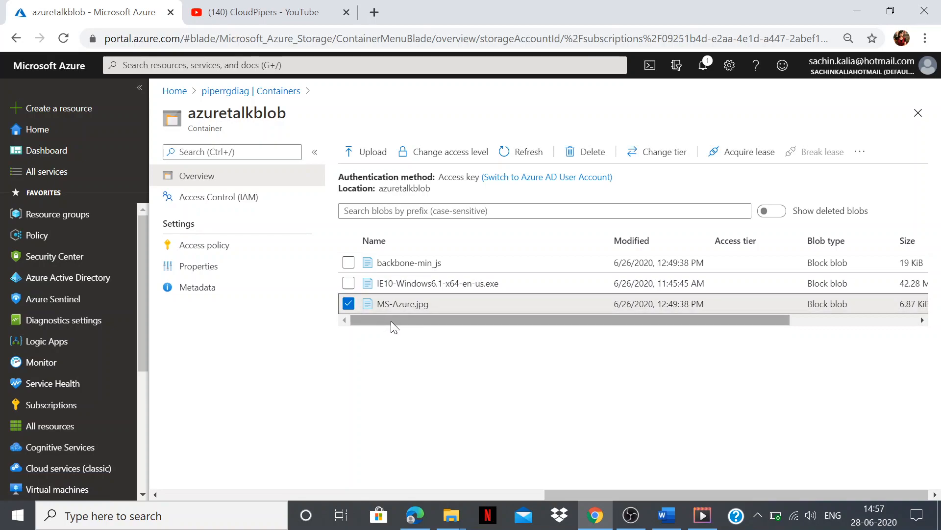
{"action": "left_click_drag", "start_coordinate": [393, 322], "coordinate": [798, 319]}
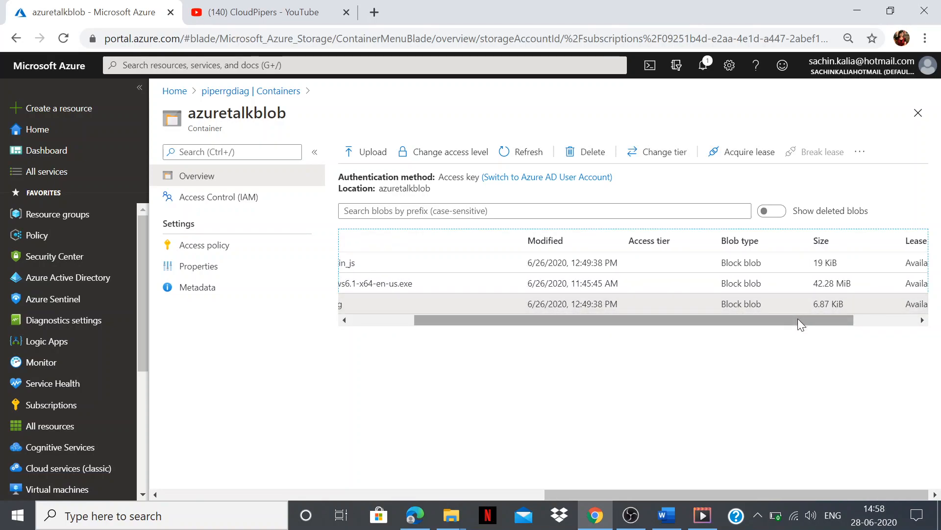
{"action": "left_click", "coordinate": [597, 156]}
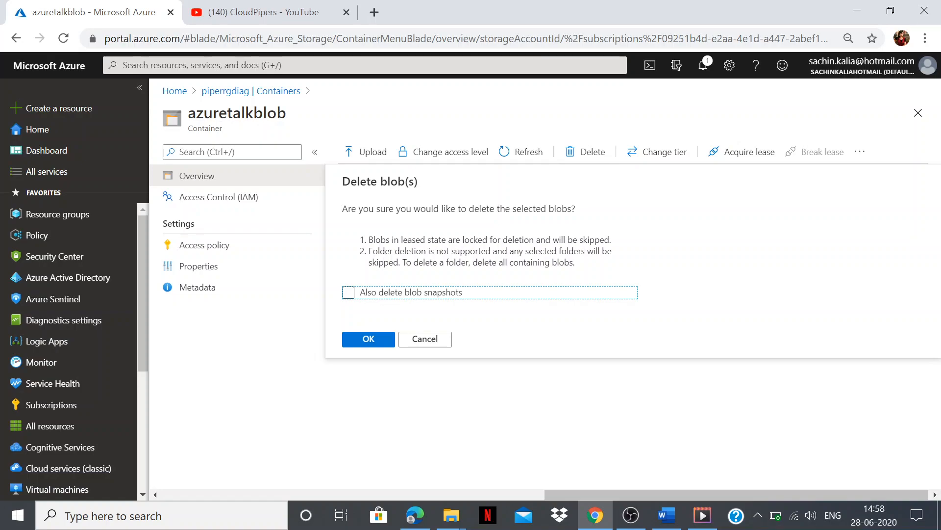
{"action": "key", "text": "shift+Tab"}
{"action": "double_click", "coordinate": [476, 240]}
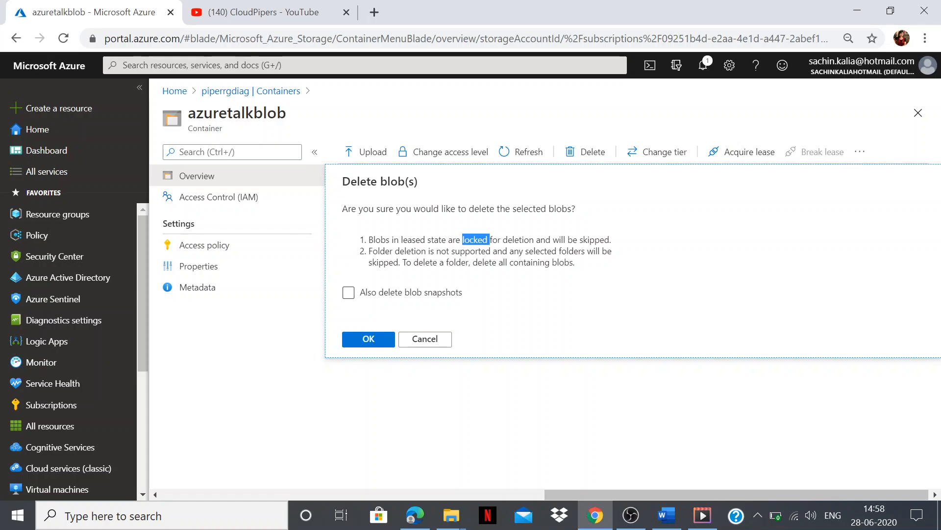
{"action": "left_click", "coordinate": [349, 294]}
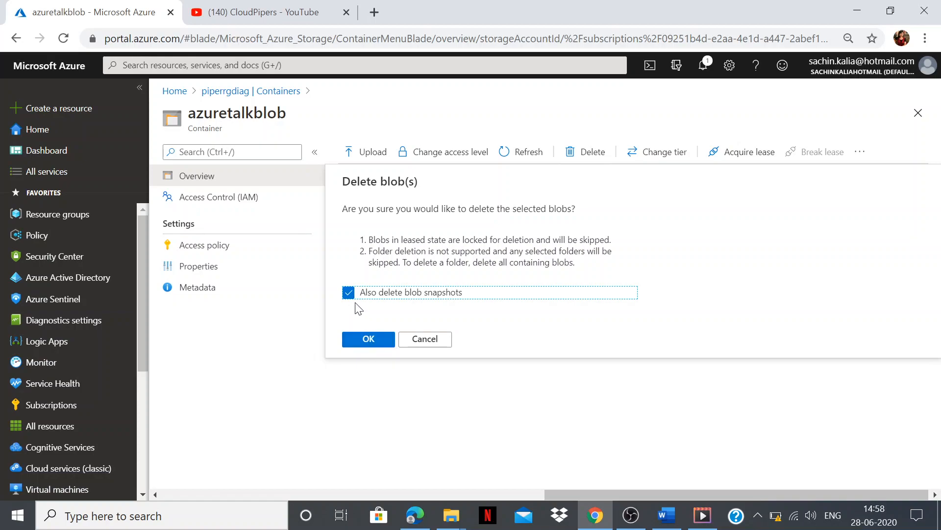
{"action": "left_click", "coordinate": [365, 339]}
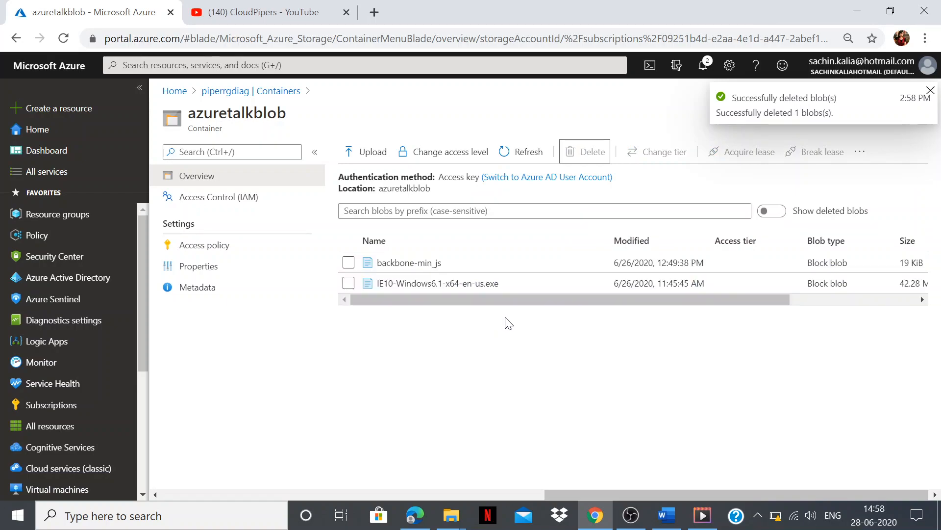
Show deleted blobs in the azuretalkblob container and review the status and lease state of the listed blobs
{"action": "left_click_drag", "start_coordinate": [528, 299], "coordinate": [717, 310]}
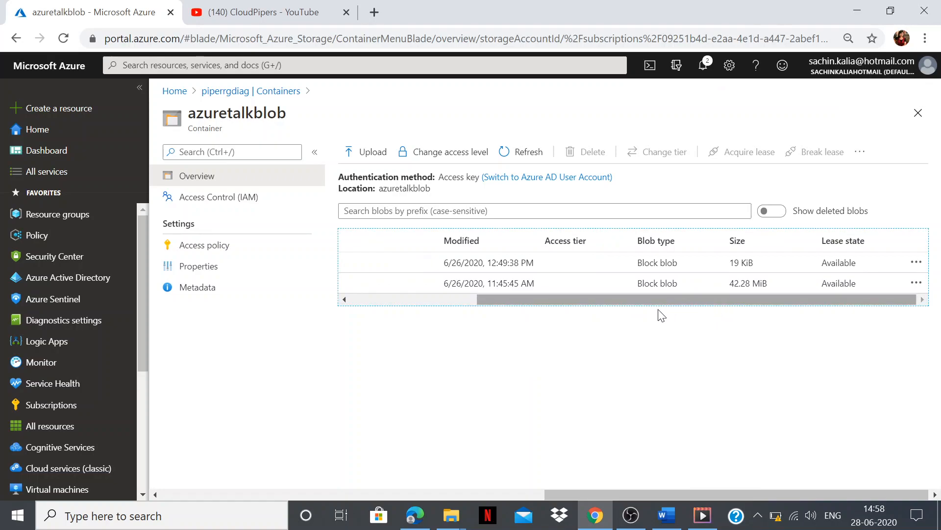
{"action": "left_click", "coordinate": [776, 215]}
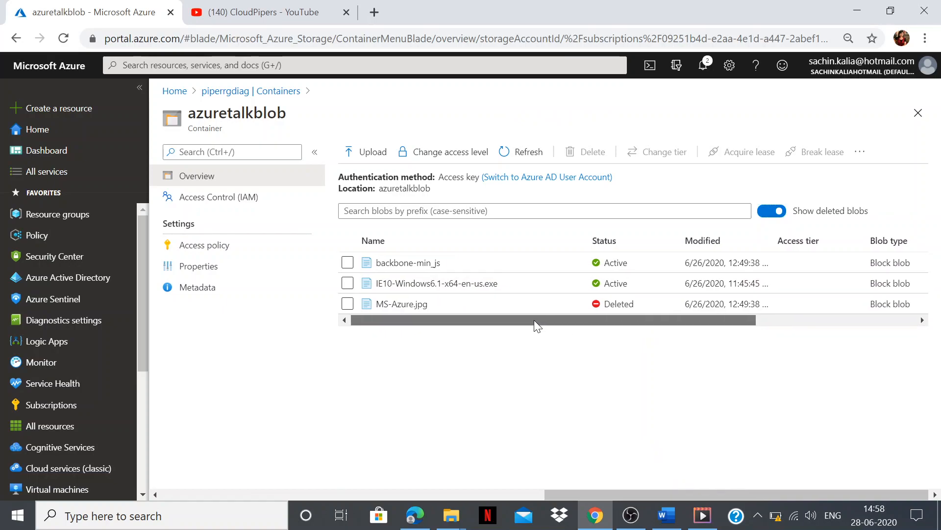
{"action": "left_click_drag", "start_coordinate": [535, 320], "coordinate": [555, 322]}
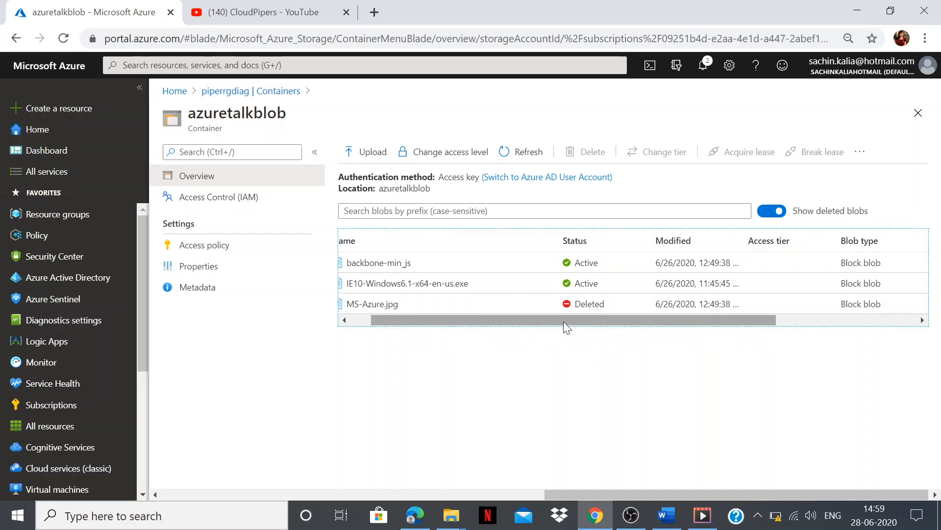
{"action": "mouse_move", "coordinate": [519, 318]}
{"action": "left_mouse_down"}
{"action": "mouse_move", "coordinate": [481, 325]}
{"action": "mouse_move", "coordinate": [431, 315]}
{"action": "mouse_move", "coordinate": [510, 320]}
{"action": "left_mouse_up"}
{"action": "left_click_drag", "start_coordinate": [510, 320], "coordinate": [692, 323]}
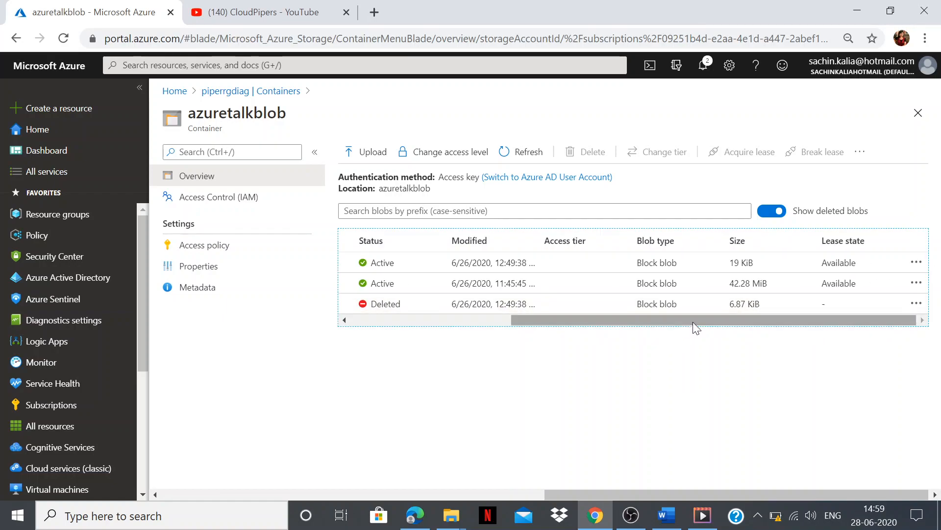
Examine the snapshots of the deleted MS-Azure.jpg blob and its overview properties, including status and deletion time
{"action": "left_click", "coordinate": [917, 304]}
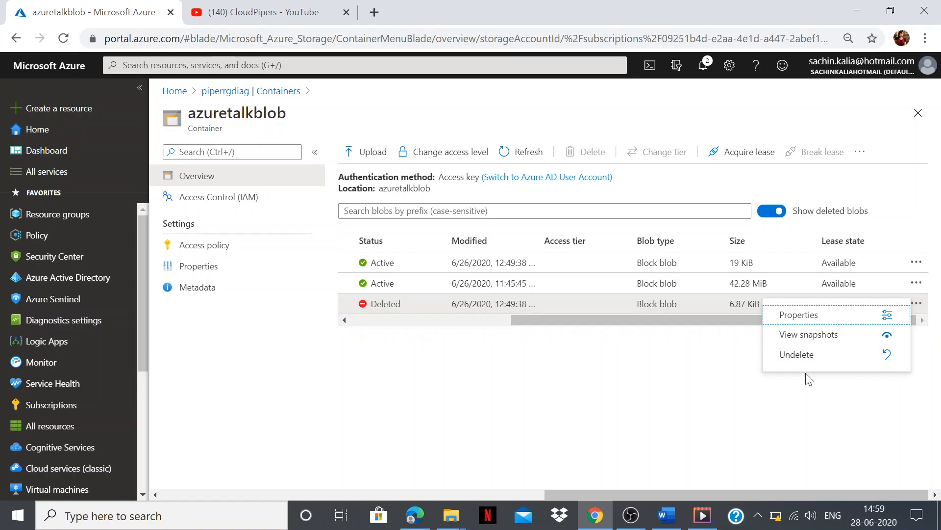
{"action": "left_click", "coordinate": [803, 343]}
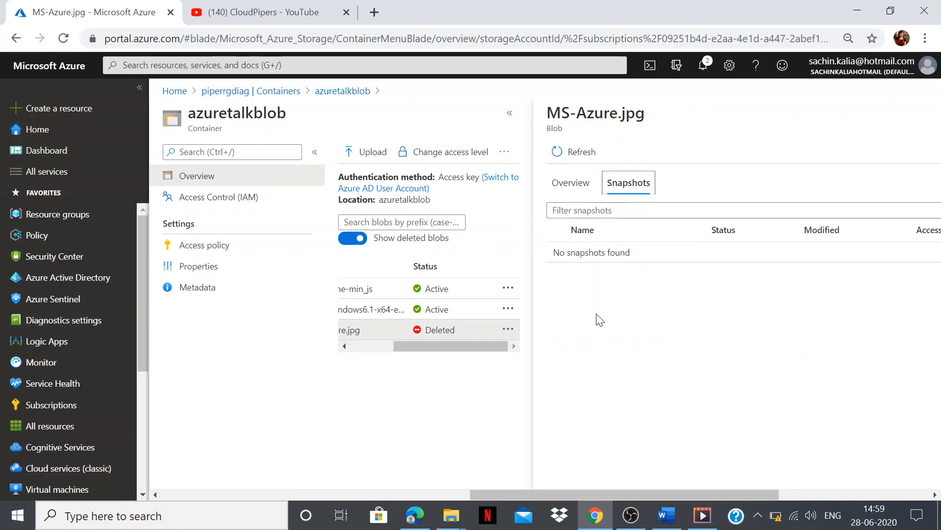
{"action": "left_click", "coordinate": [574, 185]}
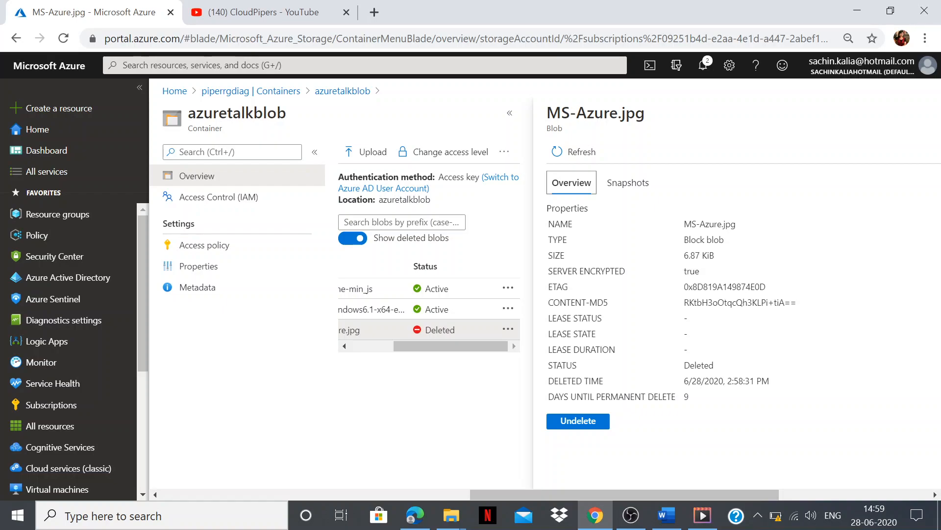
{"action": "left_click_drag", "start_coordinate": [688, 255], "coordinate": [696, 255]}
{"action": "double_click", "coordinate": [698, 365]}
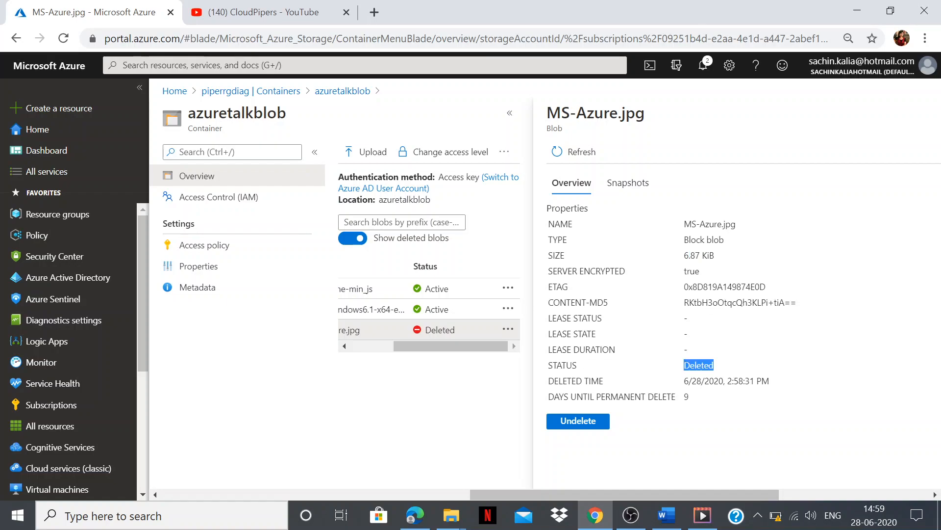
{"action": "left_click_drag", "start_coordinate": [685, 381], "coordinate": [769, 381]}
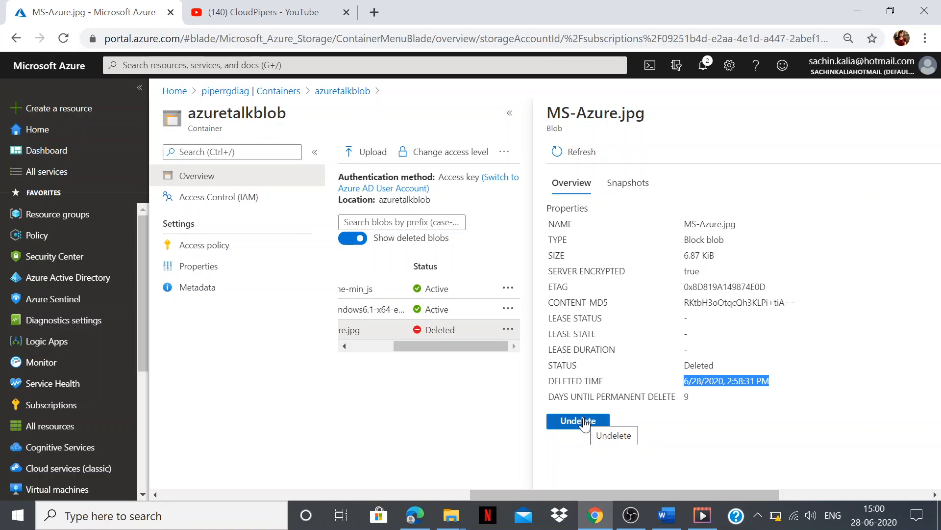
Undelete the MS-Azure.jpg blob and check its status in the azuretalkblob container's blob list
{"action": "left_click", "coordinate": [584, 422]}
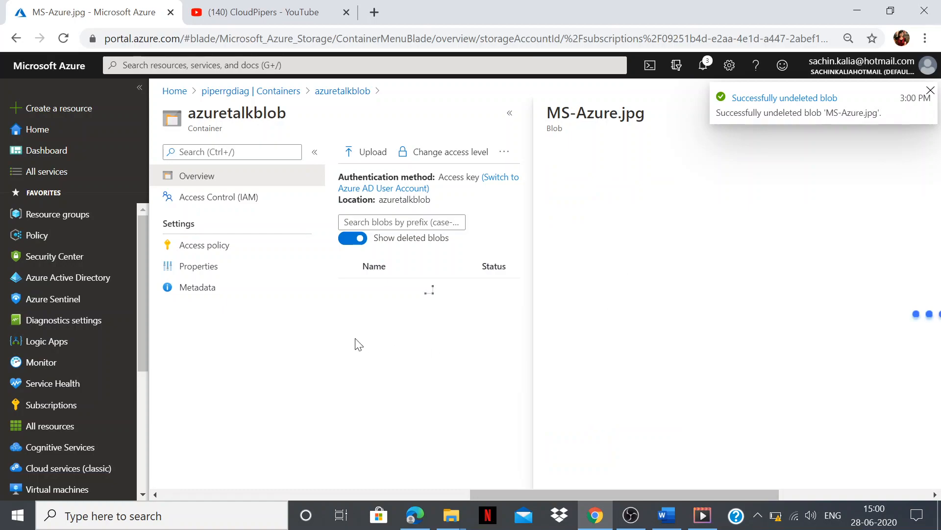
{"action": "left_click", "coordinate": [930, 91]}
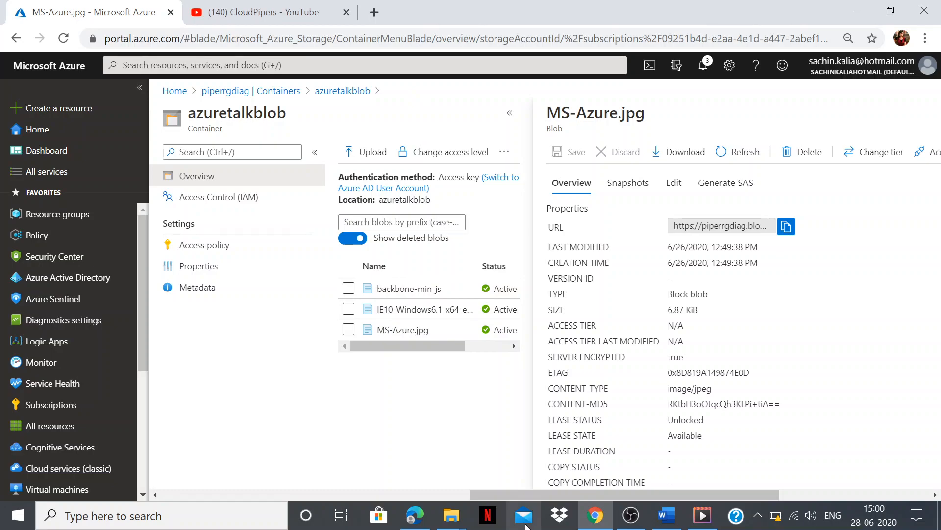
{"action": "left_click_drag", "start_coordinate": [561, 492], "coordinate": [810, 495]}
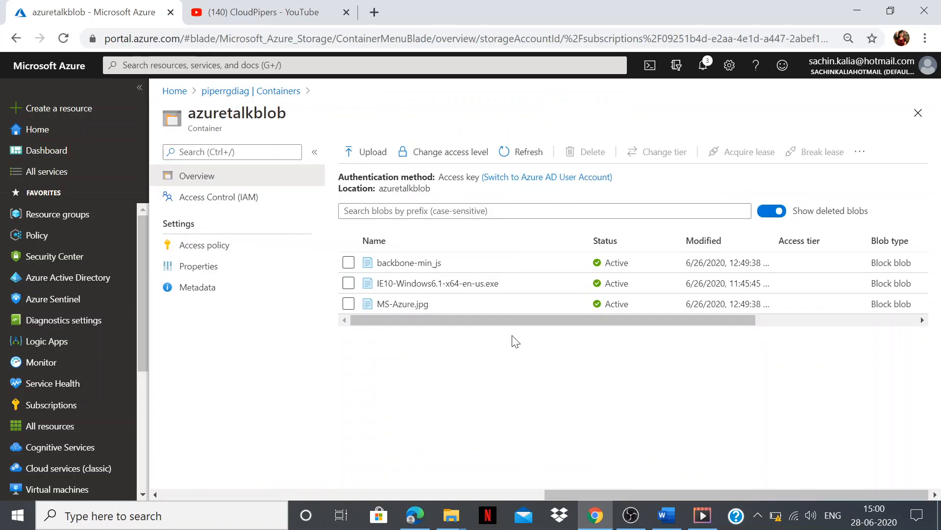
{"action": "left_click_drag", "start_coordinate": [466, 320], "coordinate": [399, 319]}
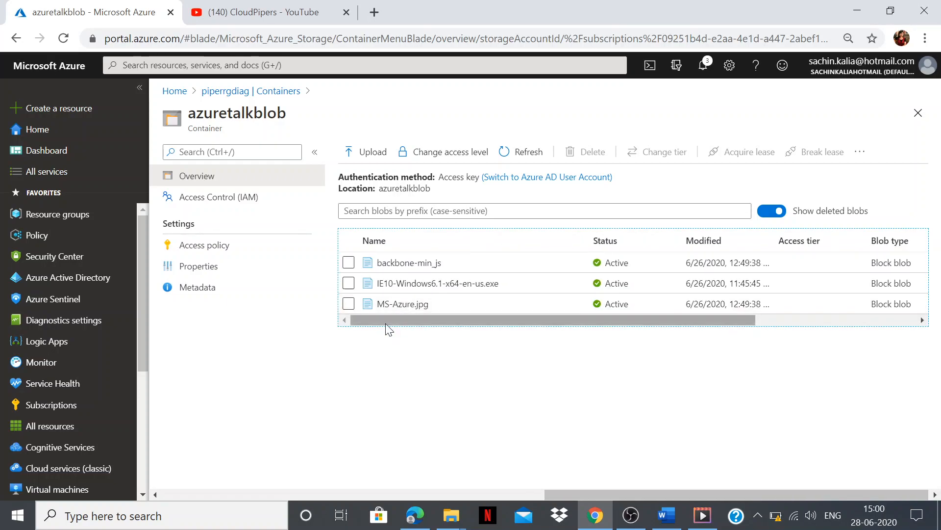
{"action": "left_click_drag", "start_coordinate": [387, 321], "coordinate": [387, 319]}
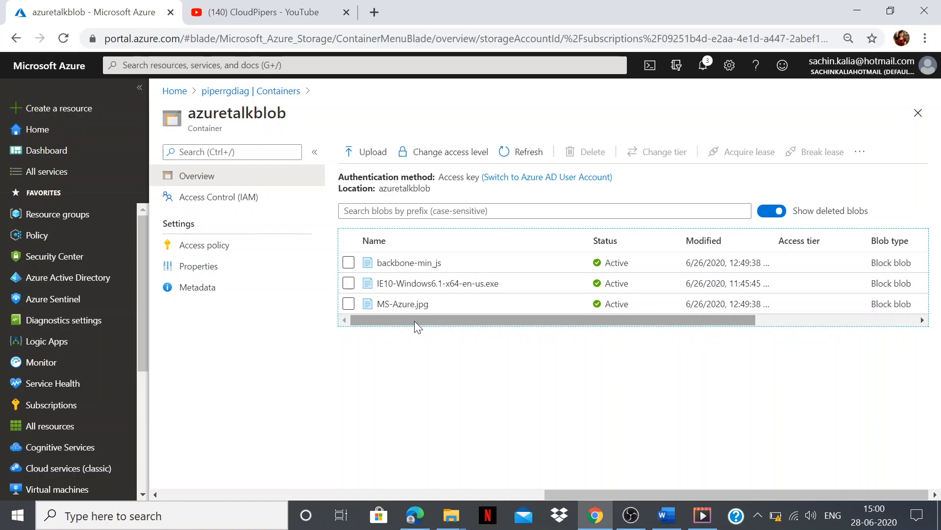
{"action": "mouse_move", "coordinate": [414, 320]}
{"action": "left_mouse_down"}
{"action": "mouse_move", "coordinate": [590, 318]}
{"action": "mouse_move", "coordinate": [401, 318]}
{"action": "left_mouse_up"}
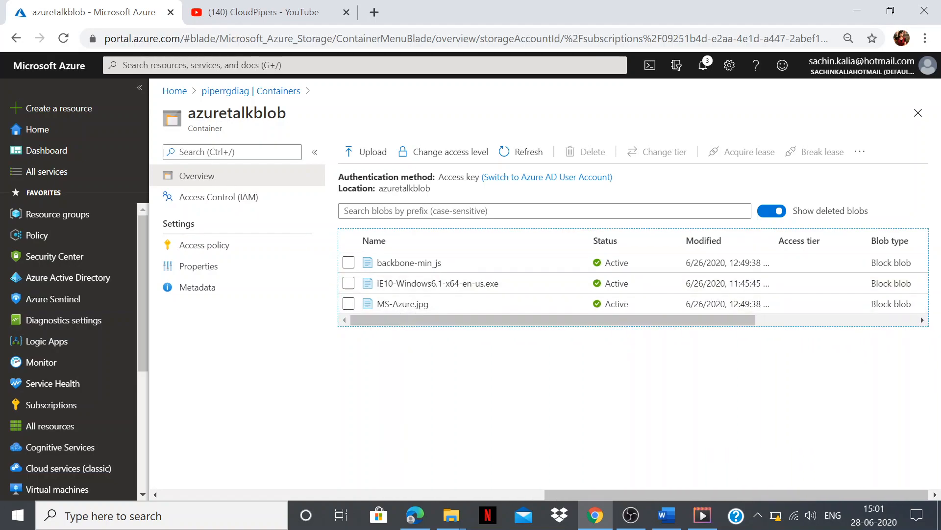
Return to the container list of the piperrgdiag storage account
{"action": "left_click", "coordinate": [215, 97]}
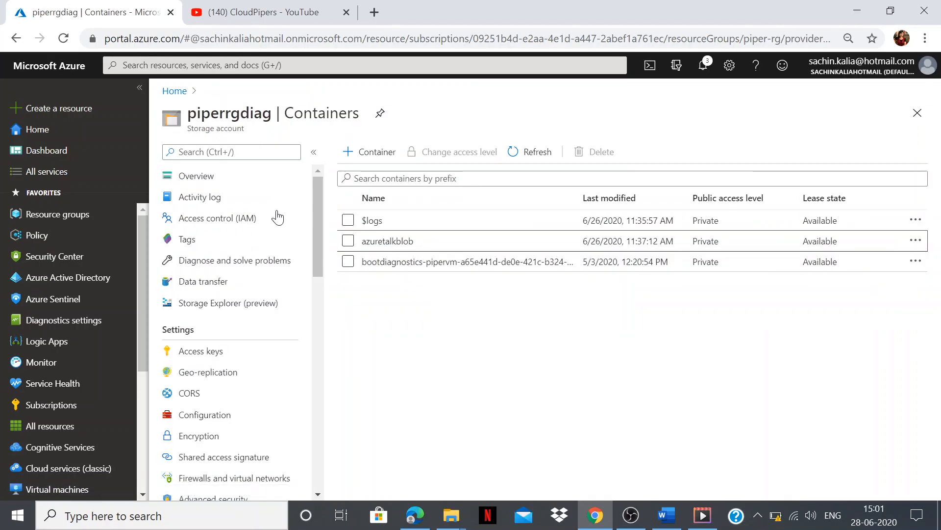
{"action": "scroll", "coordinate": [320, 257], "scroll_direction": "down", "scroll_amount": 1}
{"action": "scroll", "coordinate": [319, 272], "scroll_direction": "up", "scroll_amount": 1}
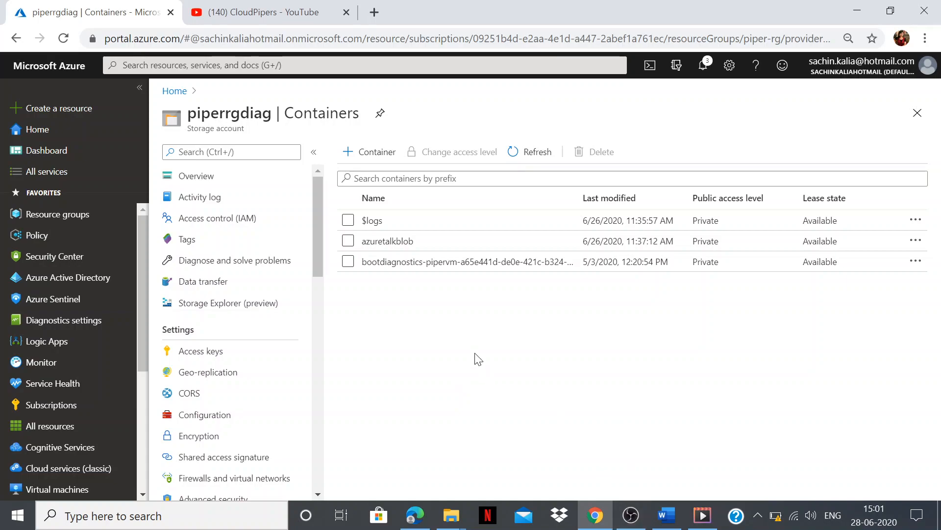
{"action": "left_click", "coordinate": [631, 514]}
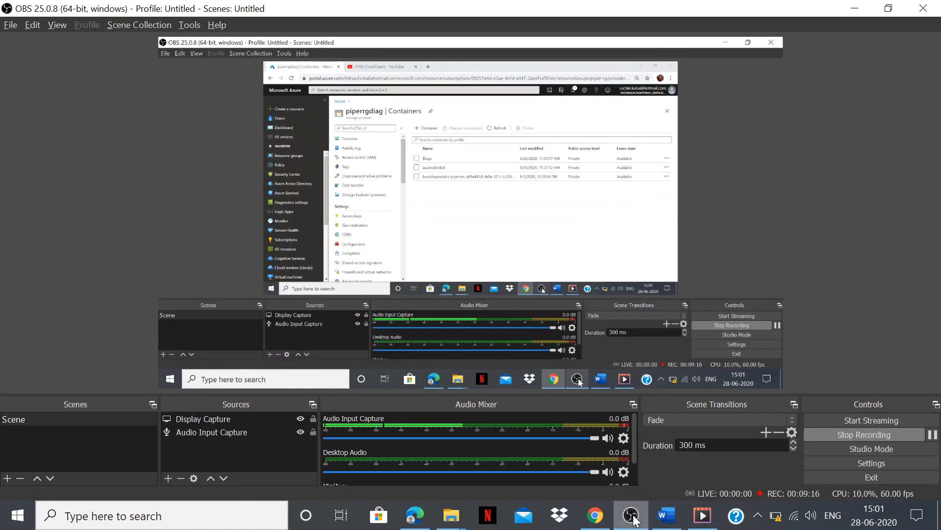